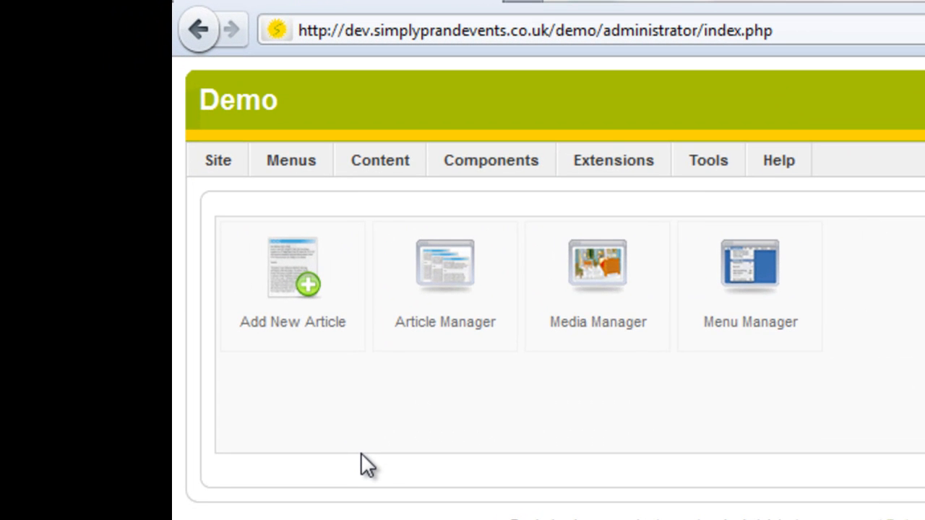
# Step: Start a new item in the Main Menu using the Article Layout type
pyautogui.moveTo(305, 158)
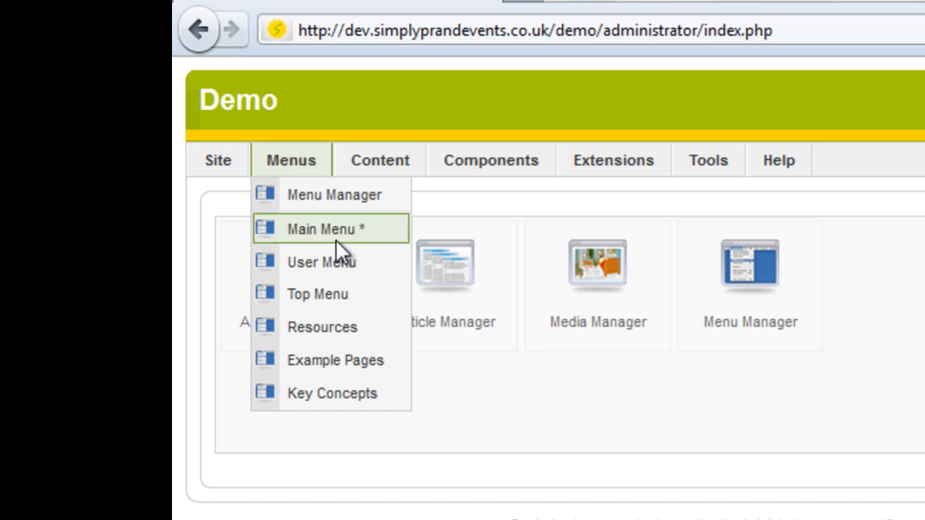
pyautogui.click(305, 230)
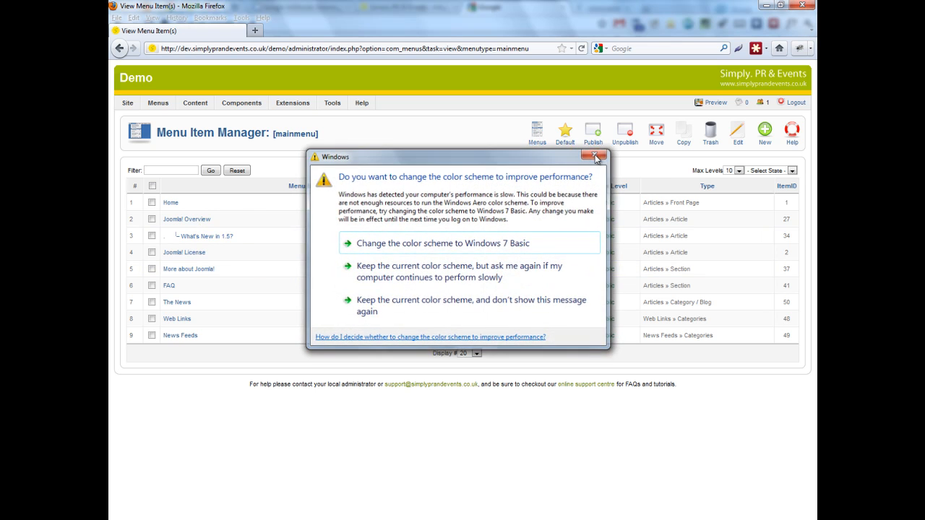
pyautogui.click(596, 154)
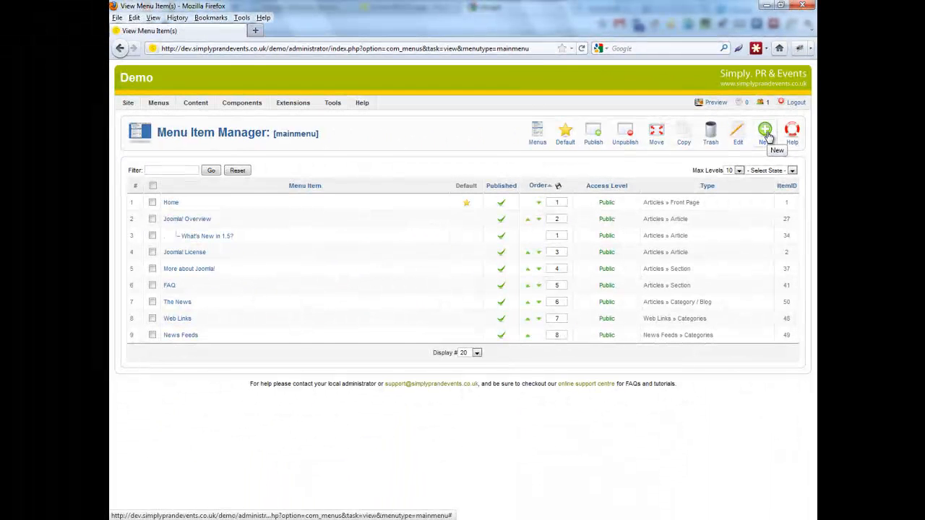
pyautogui.click(713, 180)
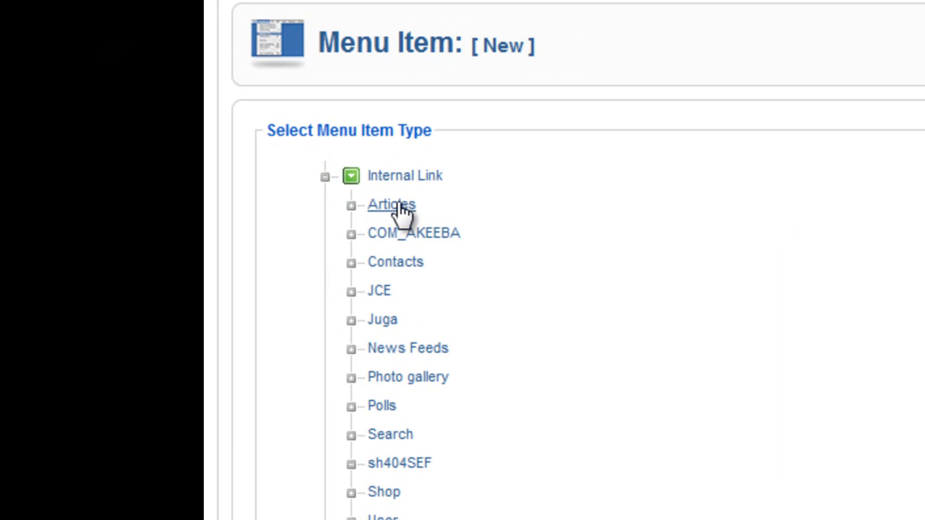
pyautogui.click(401, 205)
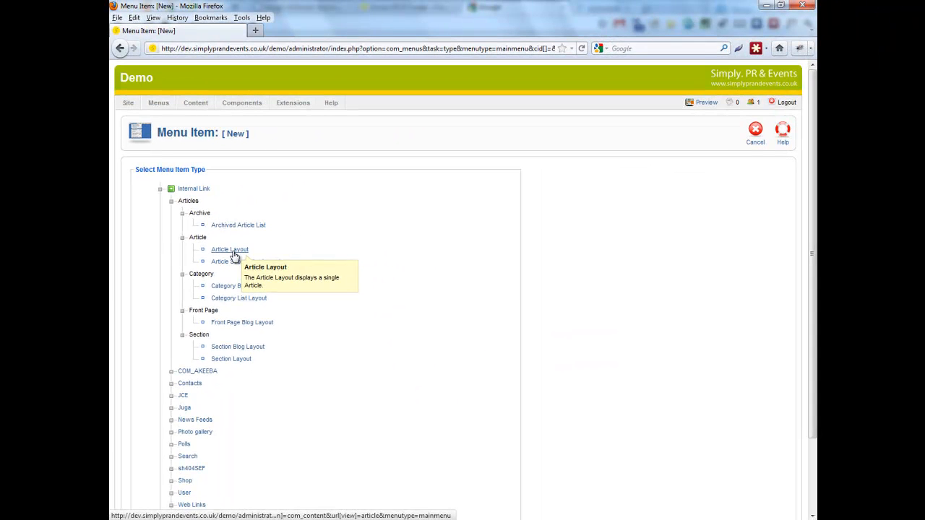
pyautogui.click(498, 326)
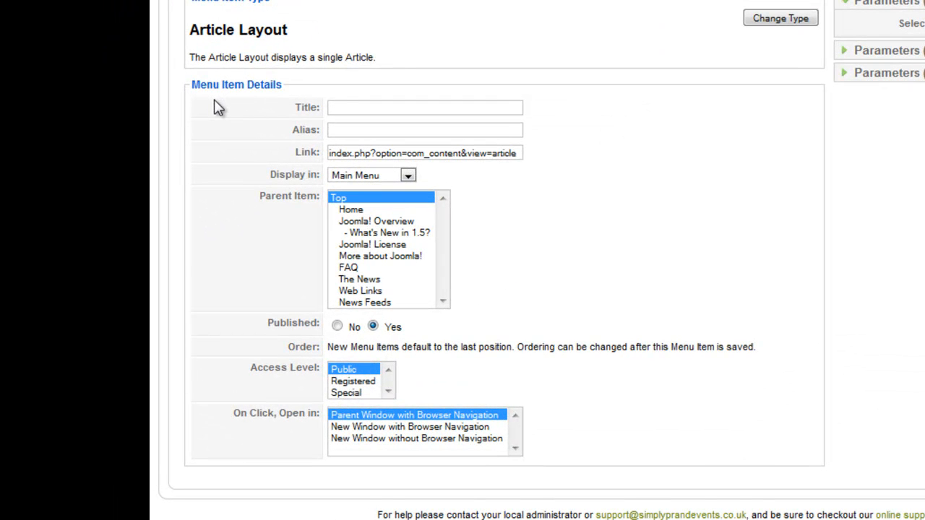
# Step: Title the menu item "Advertising" and set it to display in the Main Menu
pyautogui.click(349, 108)
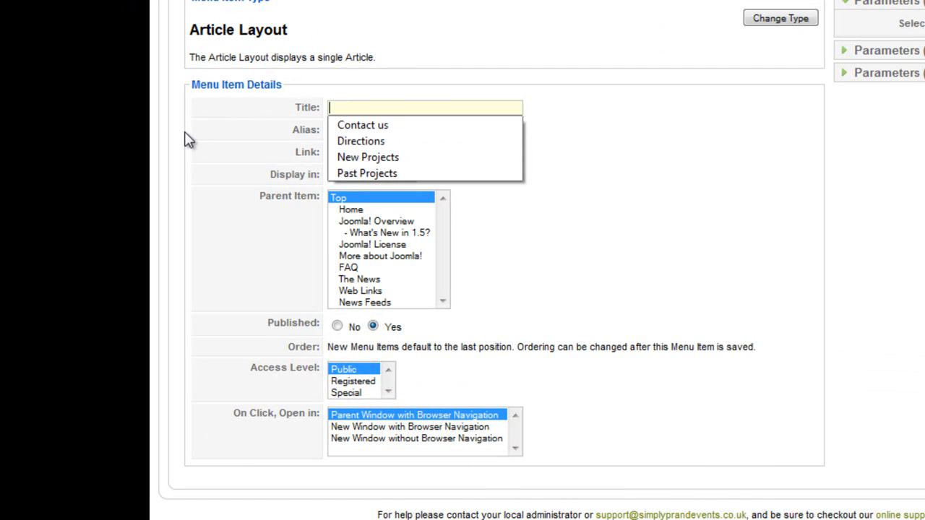
pyautogui.click(204, 128)
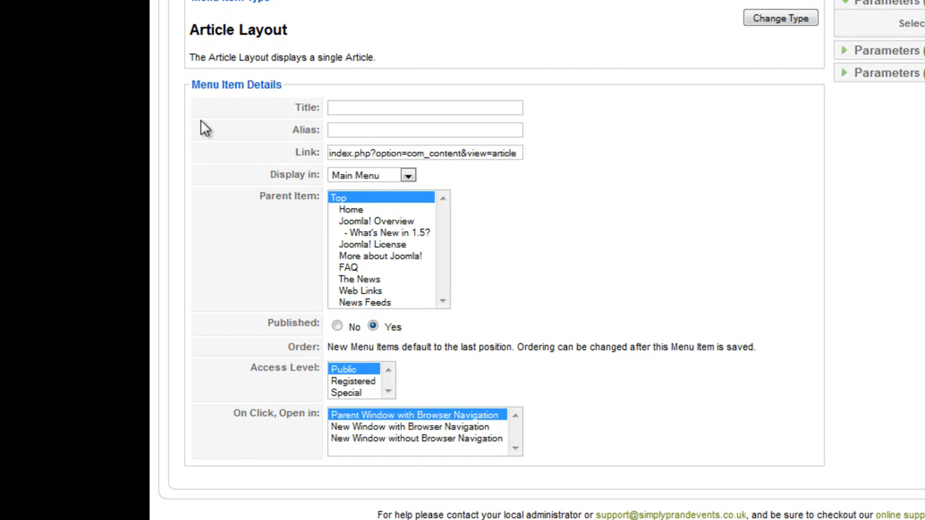
pyautogui.click(347, 107)
pyautogui.write('Advertising')
pyautogui.moveTo(295, 131); pyautogui.dragTo(320, 130)
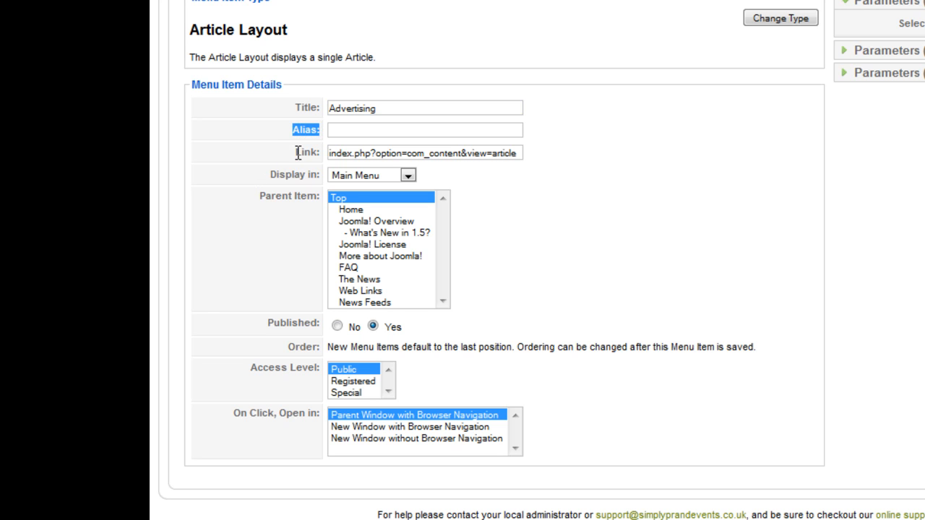
pyautogui.moveTo(297, 152); pyautogui.dragTo(321, 153)
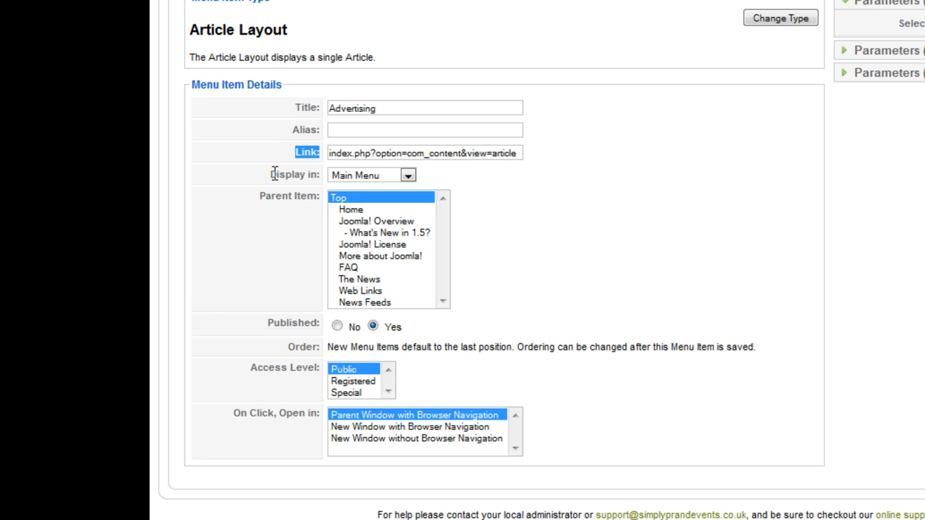
pyautogui.moveTo(272, 175); pyautogui.dragTo(323, 172)
pyautogui.click(408, 176)
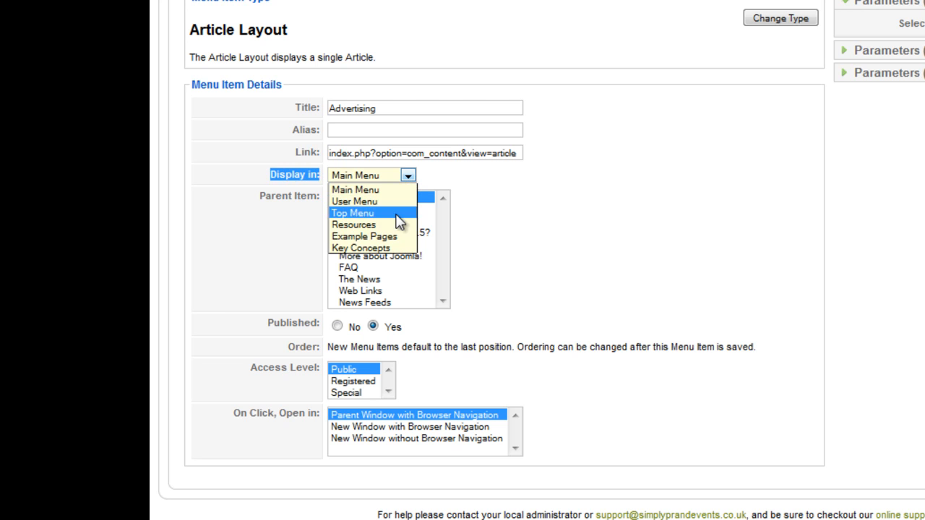
pyautogui.click(387, 192)
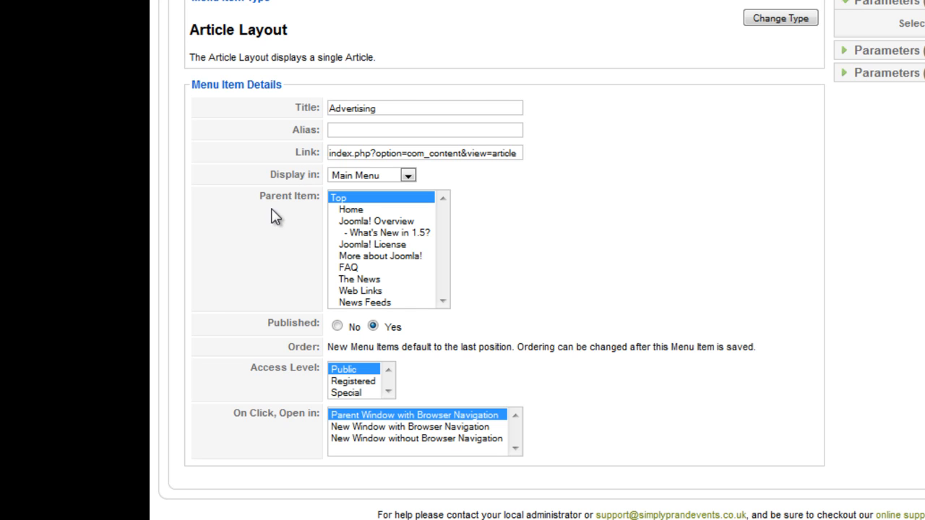
# Step: Try "What's New in 1.5?" and Web Links as the parent item, and set the parent back to Top
pyautogui.moveTo(261, 195); pyautogui.dragTo(321, 195)
pyautogui.click(372, 233)
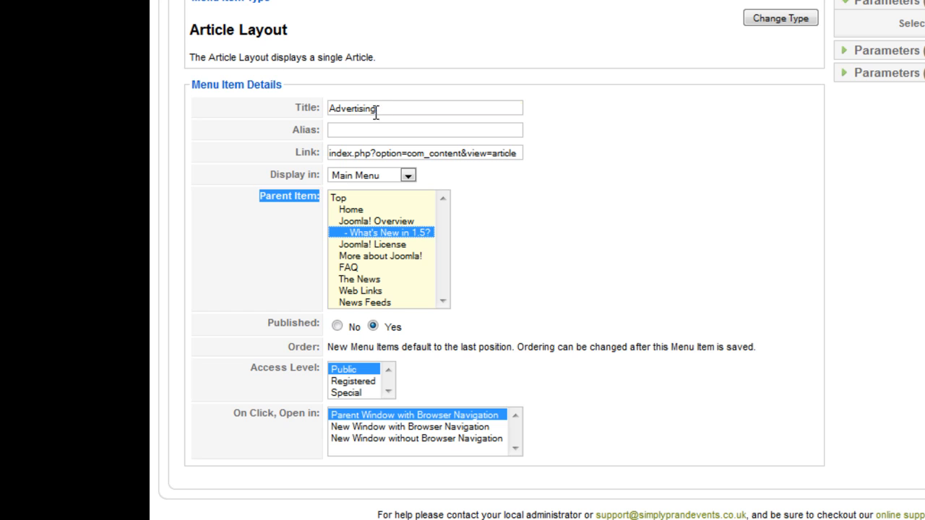
pyautogui.moveTo(373, 108); pyautogui.dragTo(320, 108)
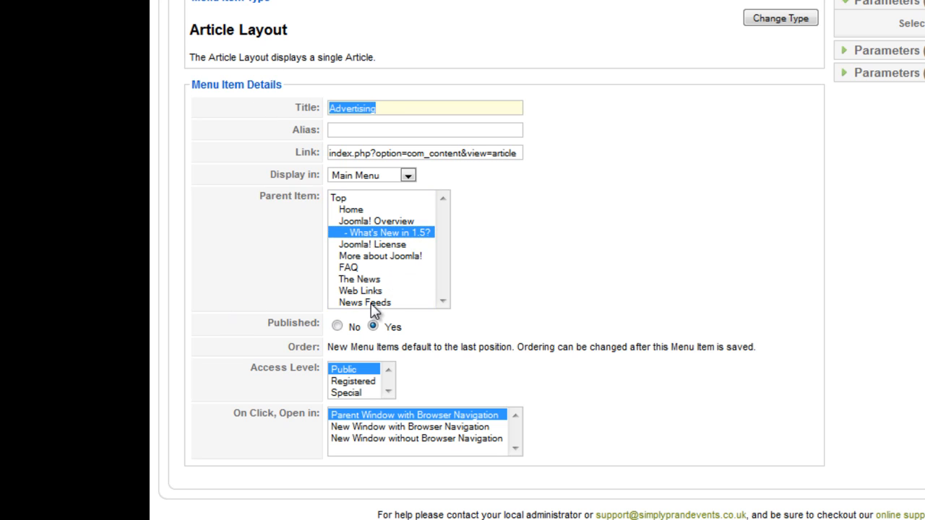
pyautogui.click(352, 291)
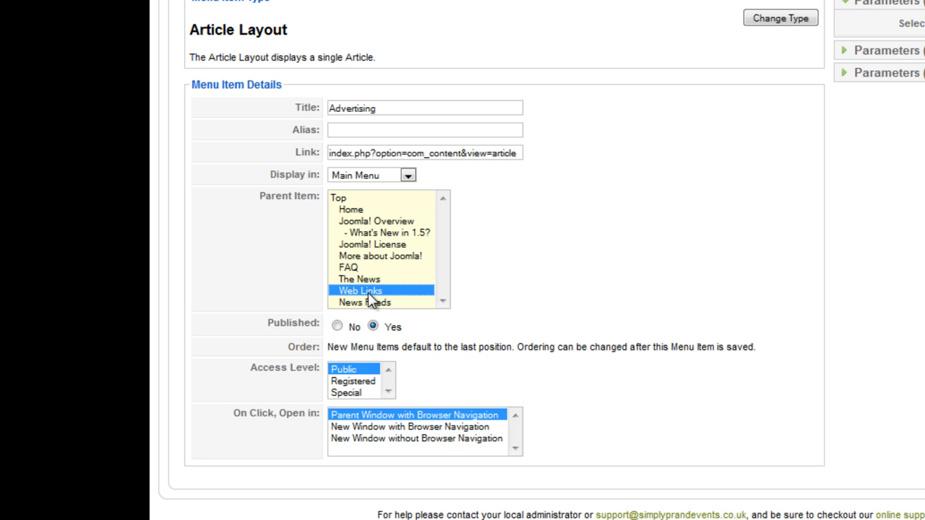
pyautogui.click(339, 199)
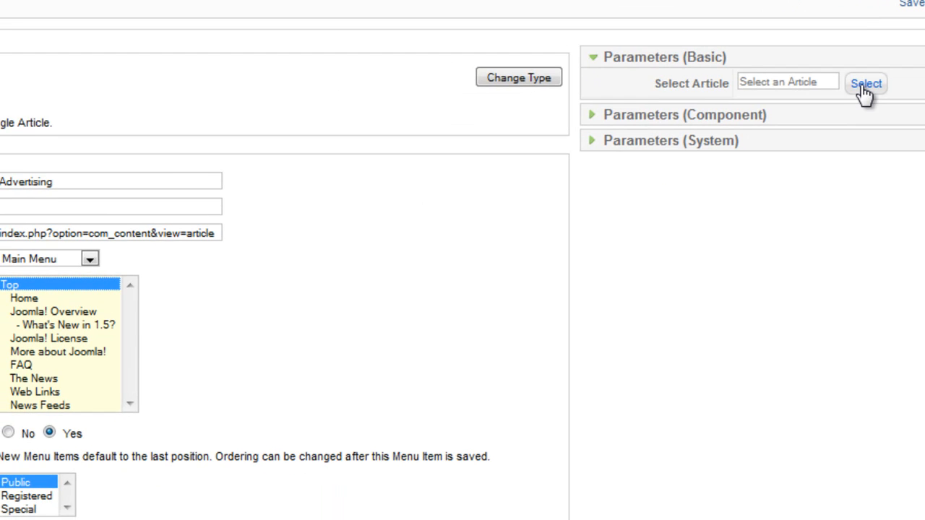
# Step: Link the menu item to the Advertising article and save it
pyautogui.click(865, 84)
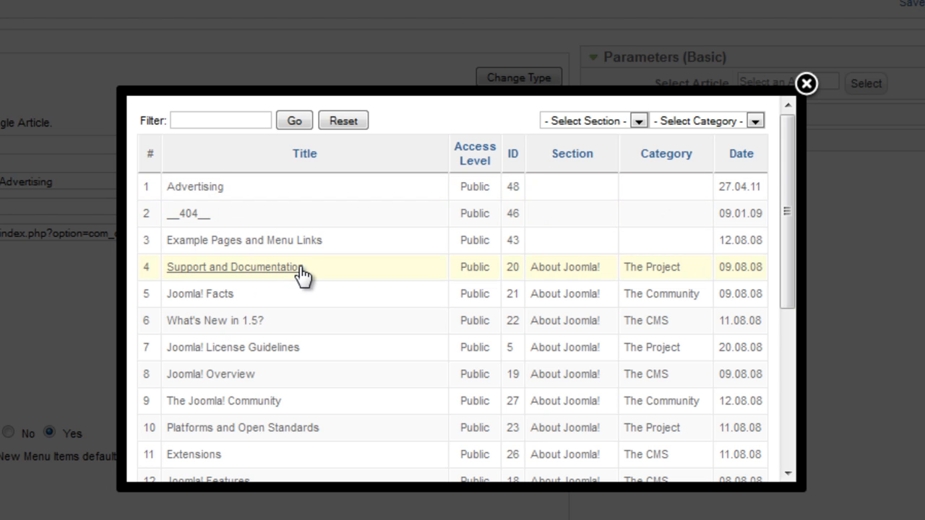
pyautogui.scroll(-5, 300, 271)
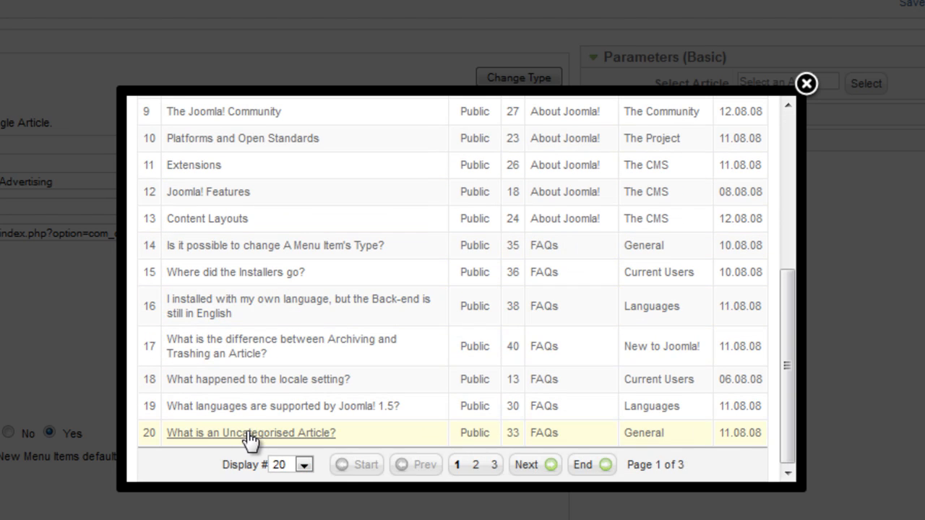
pyautogui.scroll(5, 263, 319)
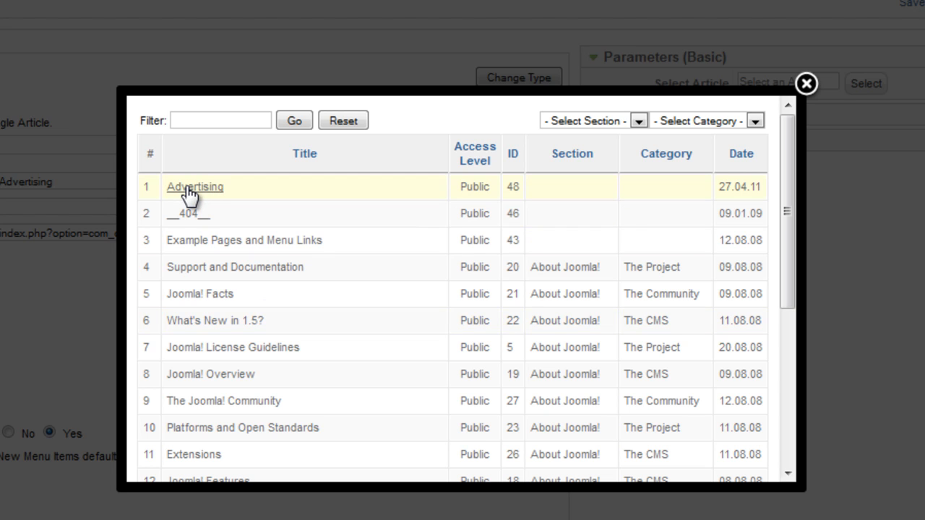
pyautogui.click(202, 196)
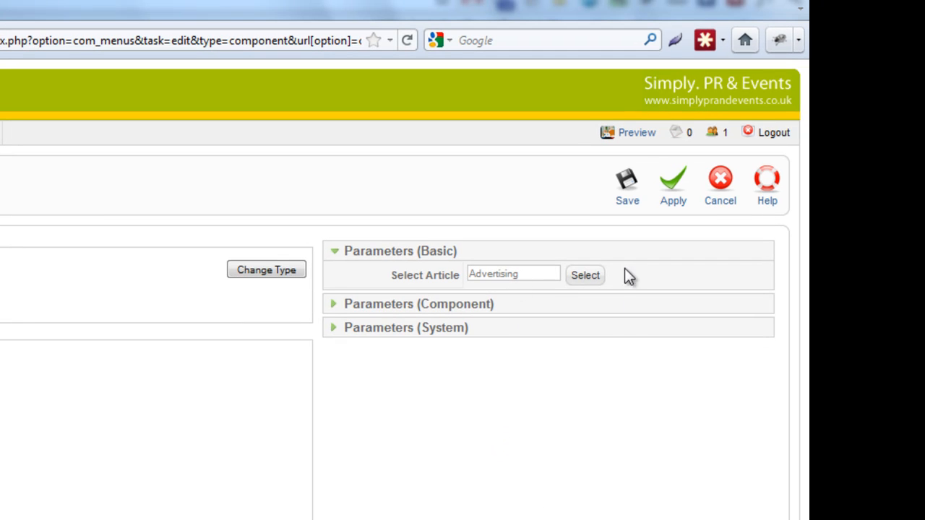
pyautogui.click(631, 192)
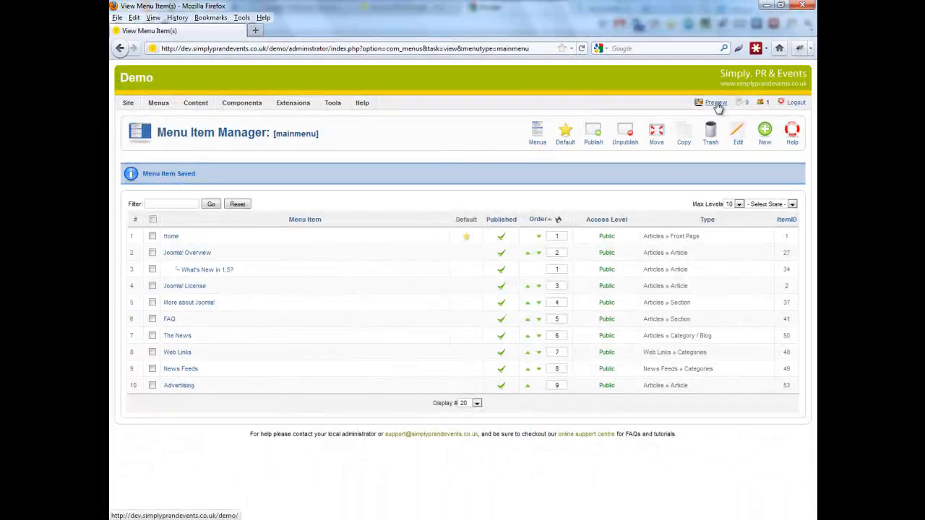
# Step: Preview the site and open the Advertising page from its main menu
pyautogui.click(717, 104)
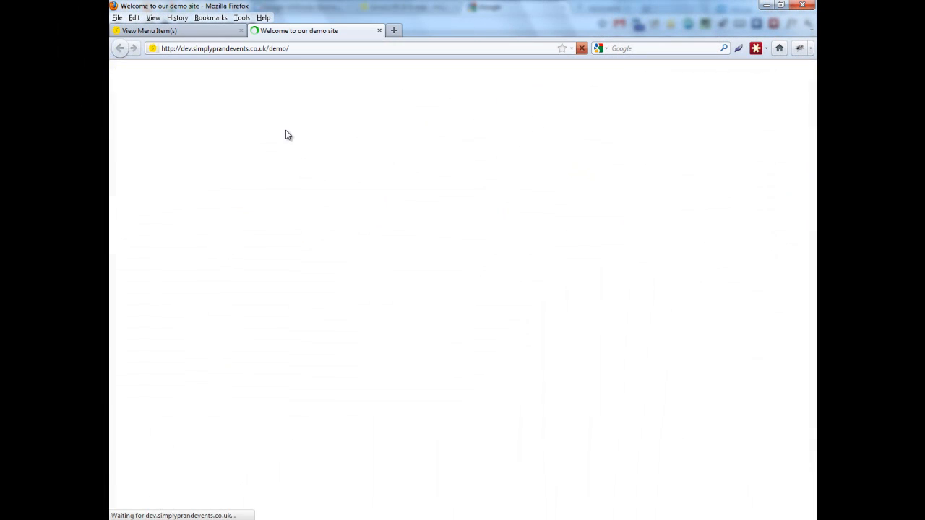
pyautogui.moveTo(120, 124); pyautogui.dragTo(203, 242)
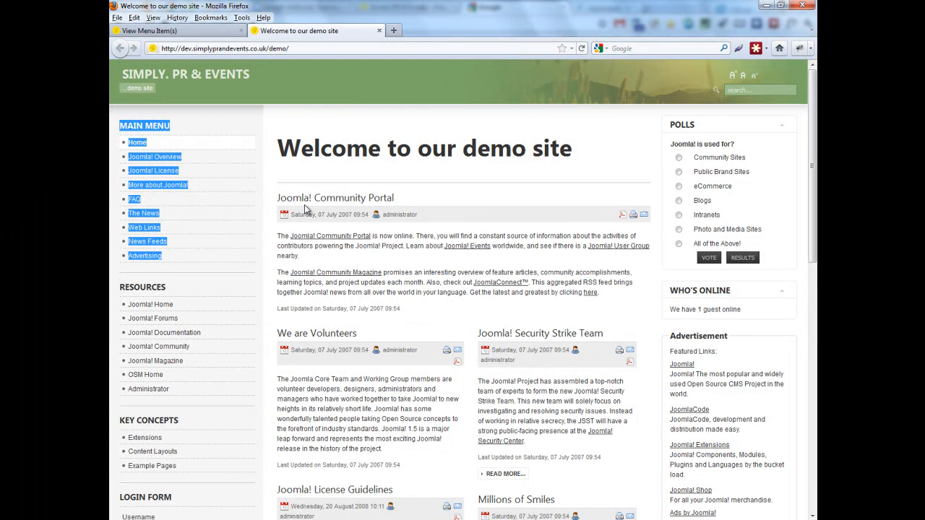
pyautogui.click(242, 274)
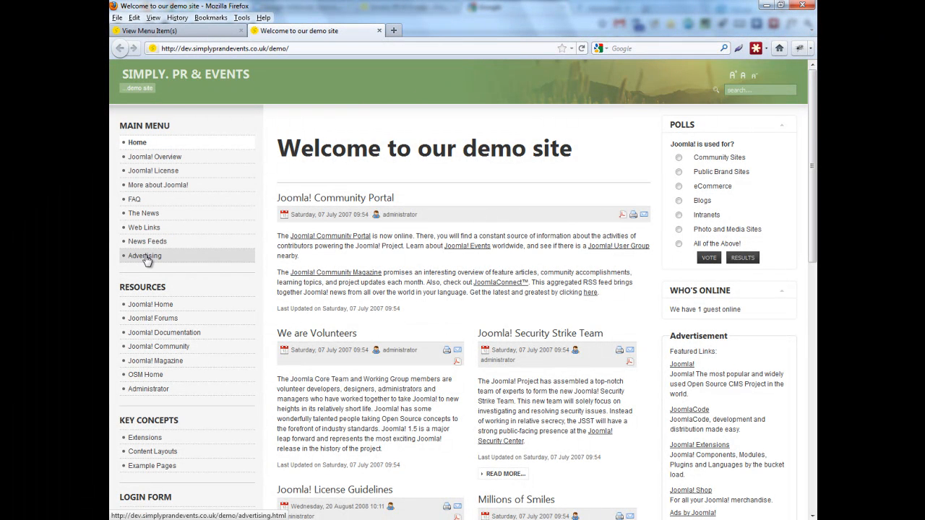
pyautogui.click(149, 258)
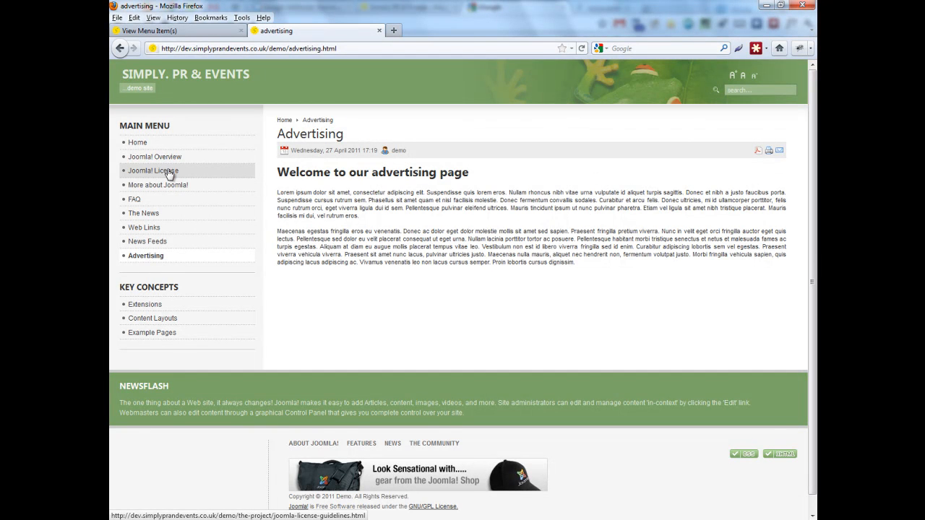
# Step: Return to the menu item list and move the Advertising item up one position
pyautogui.click(201, 34)
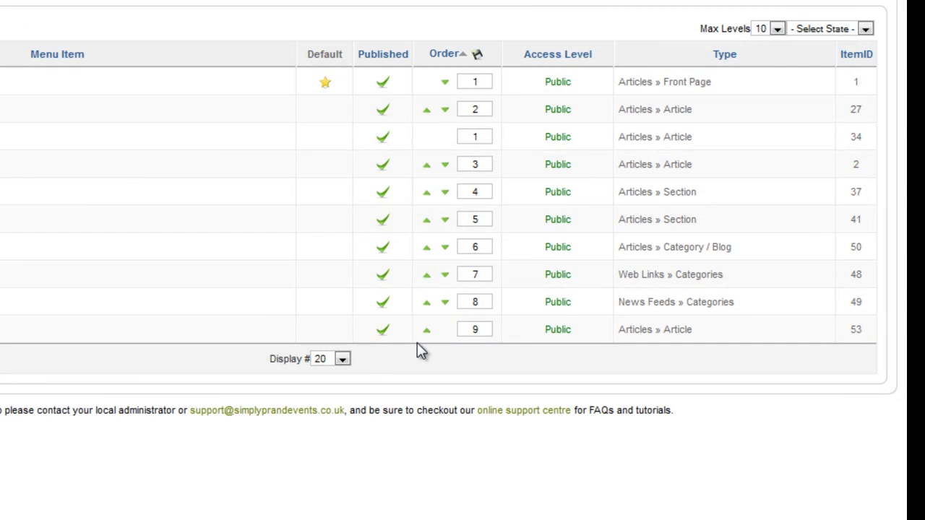
pyautogui.click(427, 332)
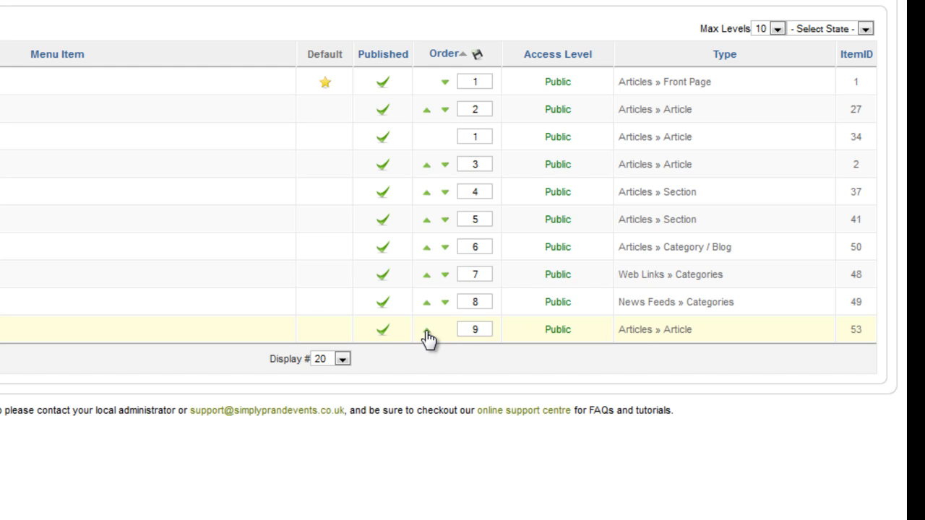
# Step: Try to change the Joomla! License item's order number to 4 and save the order
pyautogui.doubleClick(476, 302)
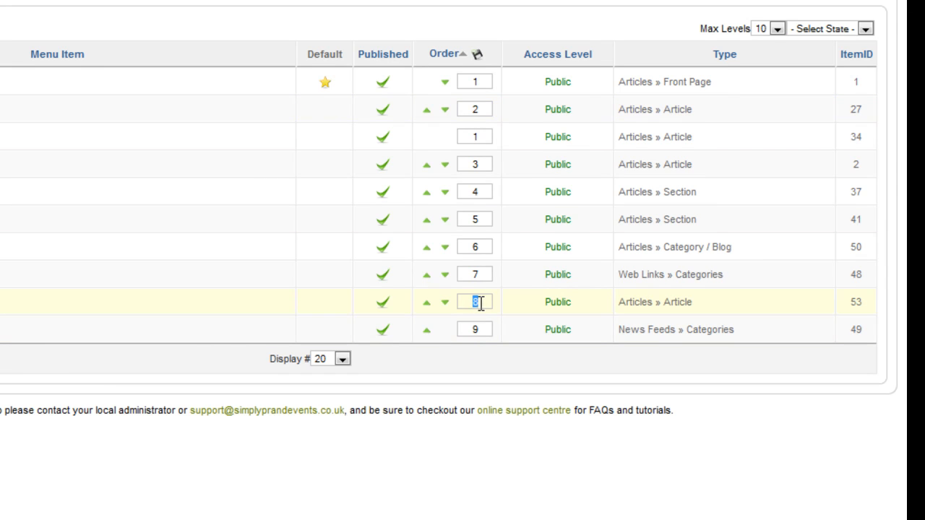
pyautogui.doubleClick(476, 164)
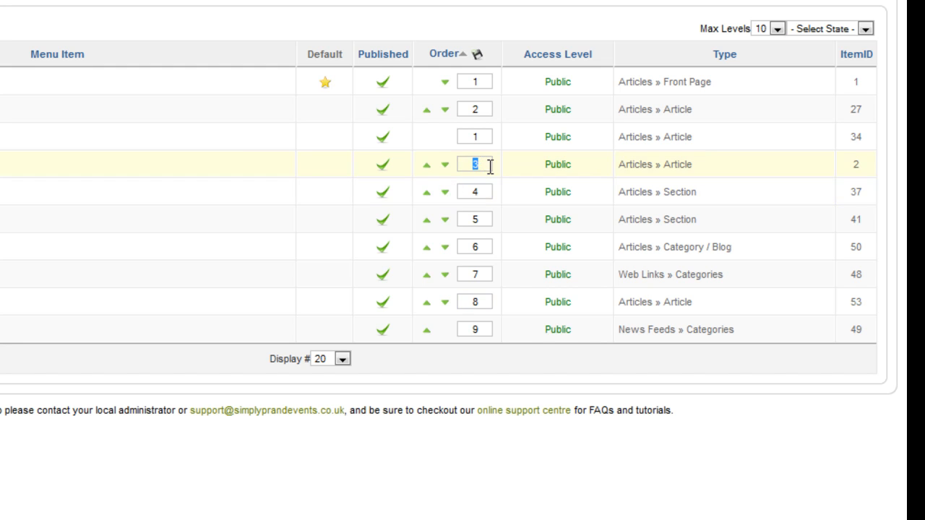
pyautogui.write('4')
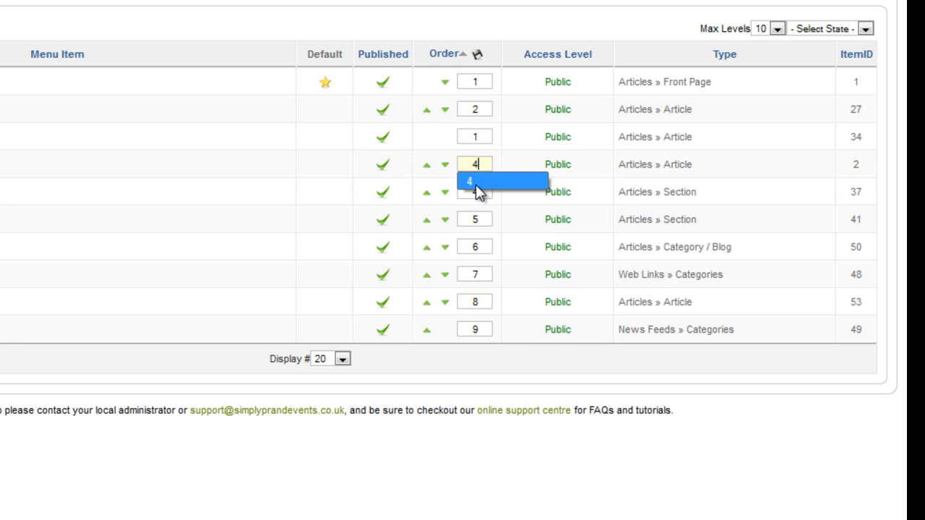
pyautogui.click(479, 58)
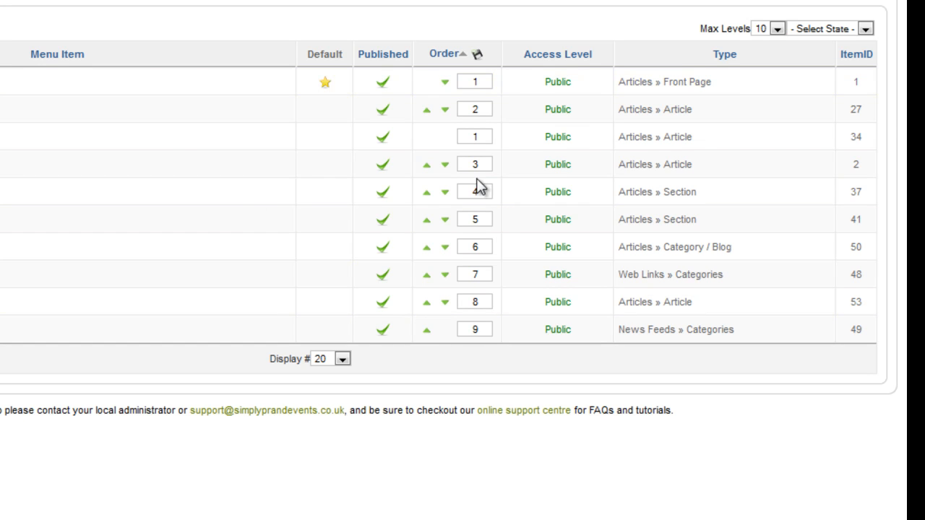
# Step: Set the Advertising item's order number to 3 and save the new order
pyautogui.moveTo(475, 299); pyautogui.dragTo(493, 298)
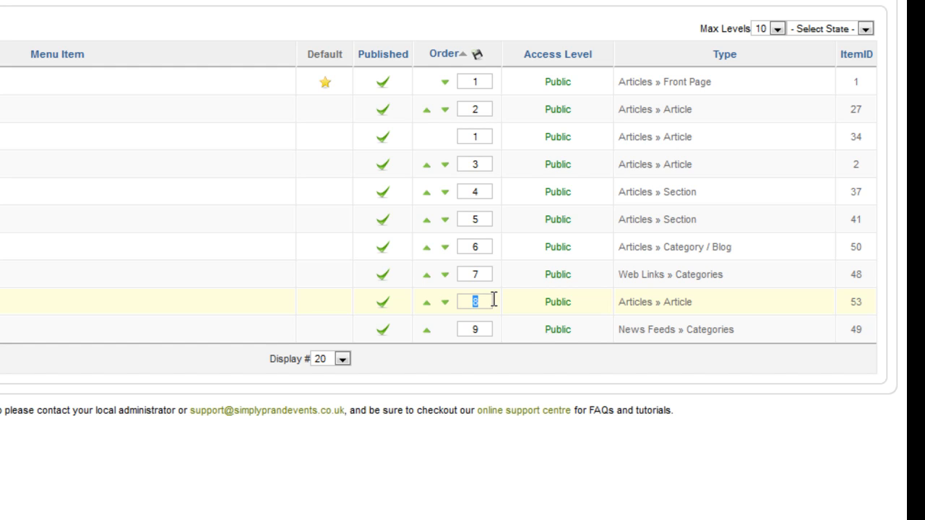
pyautogui.write('3')
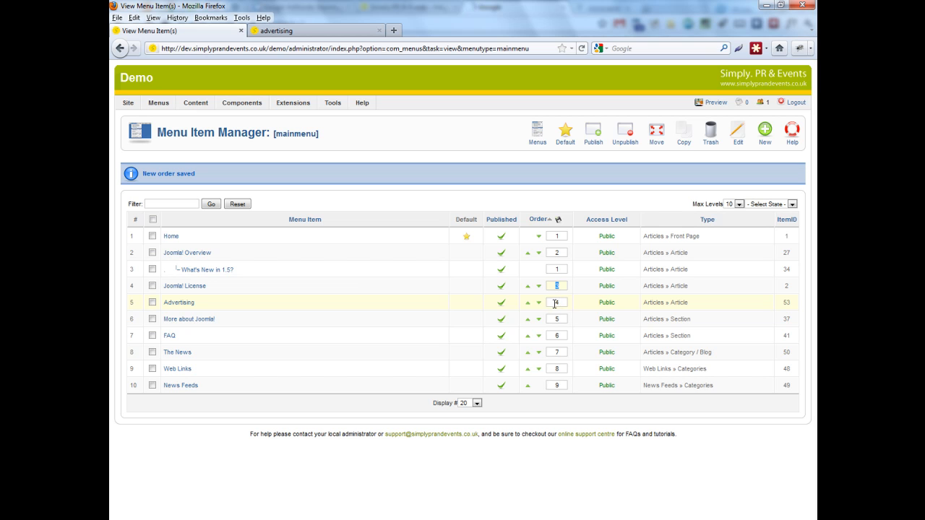
pyautogui.doubleClick(558, 303)
pyautogui.click(574, 298)
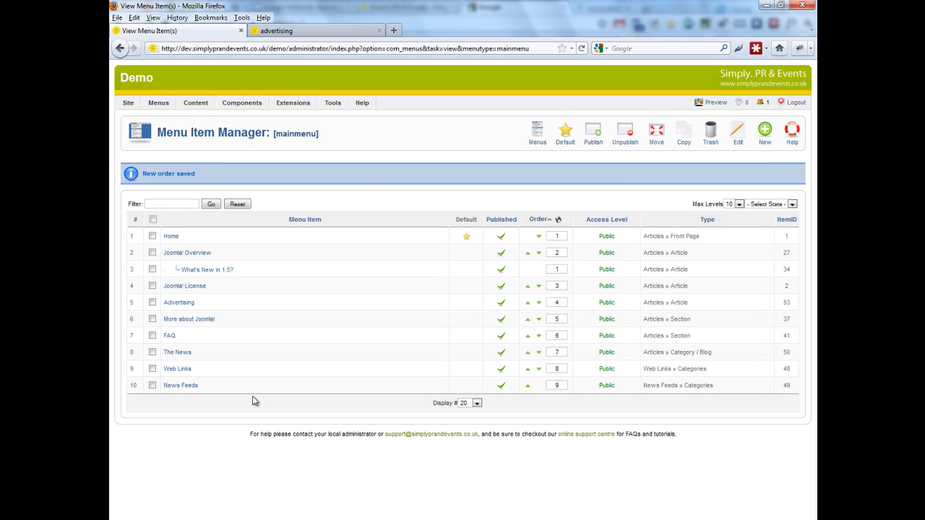
# Step: Reload the site's Advertising page to check the main menu order
pyautogui.click(350, 31)
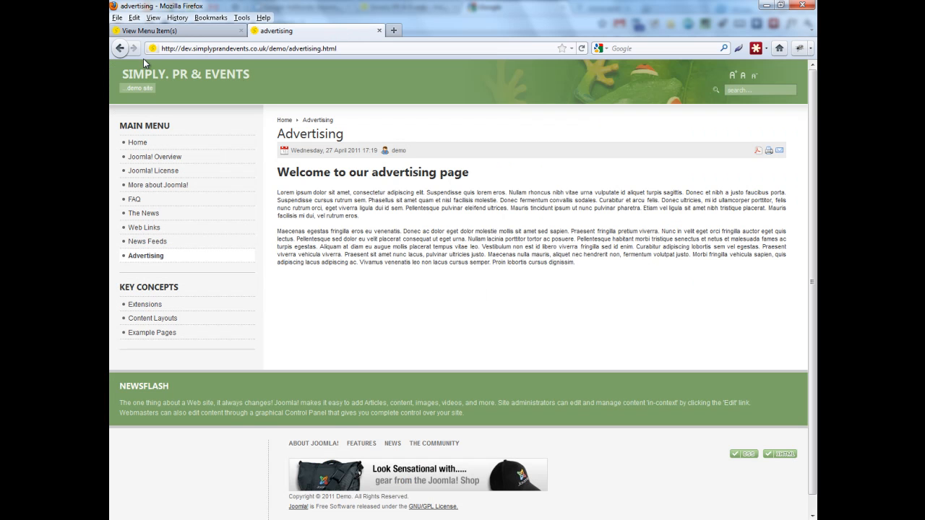
pyautogui.click(581, 49)
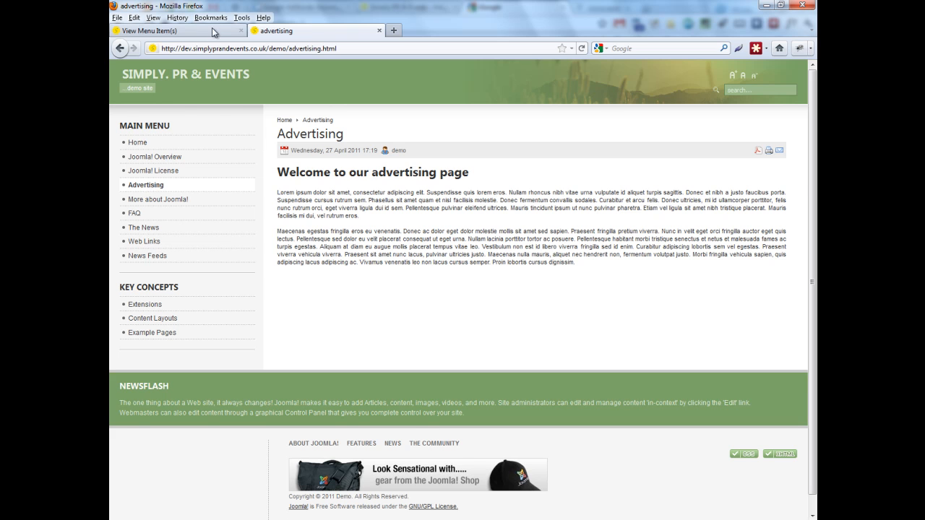
# Step: Unpublish the Advertising menu item and check the main menu on the site's home page
pyautogui.click(173, 30)
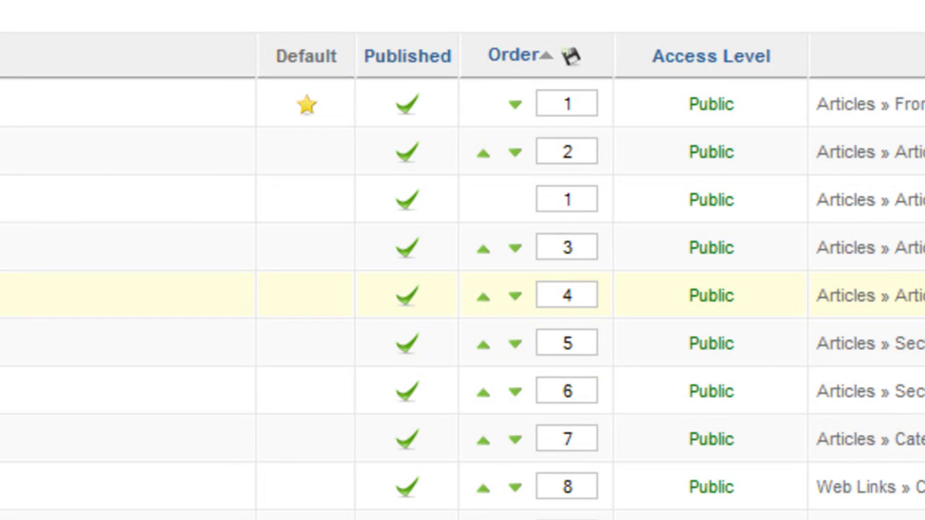
pyautogui.click(407, 300)
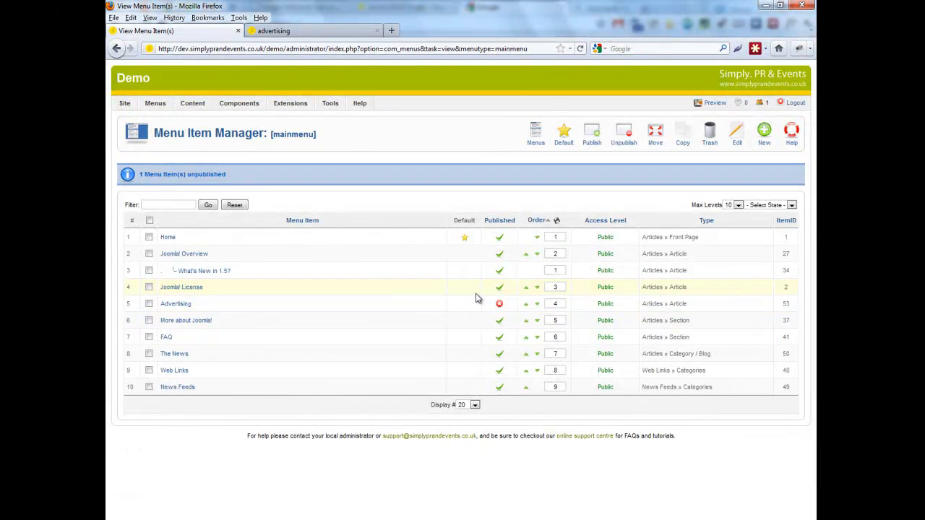
pyautogui.click(309, 31)
pyautogui.click(141, 148)
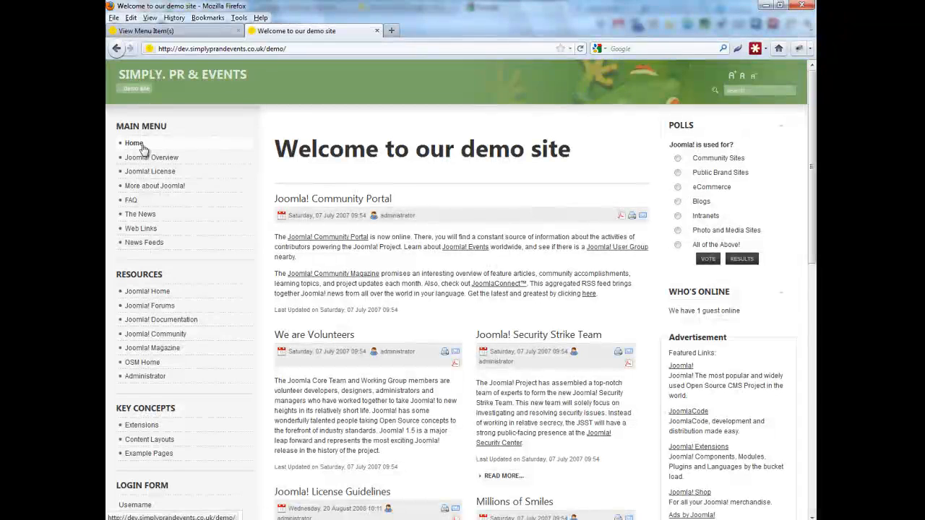
# Step: Publish the Advertising menu item again, check it on the reloaded home page, and return to the menu item list
pyautogui.click(203, 31)
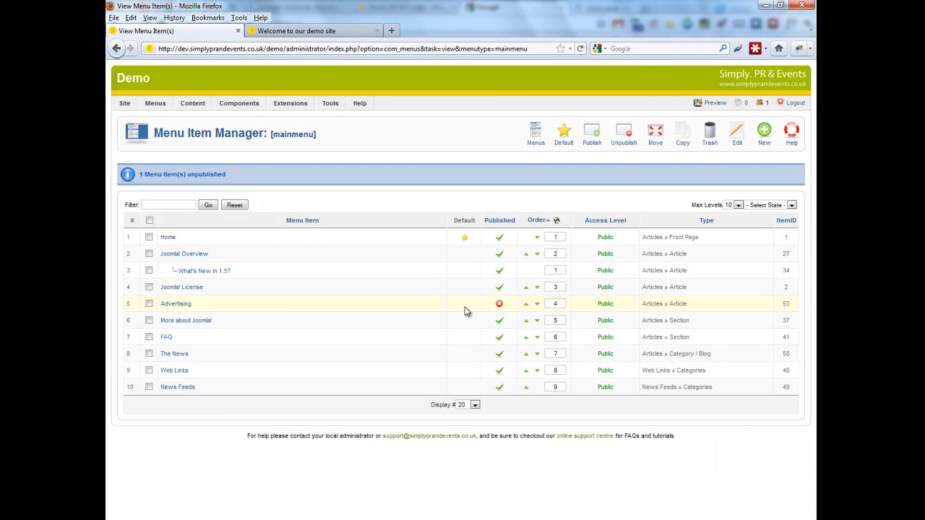
pyautogui.click(499, 305)
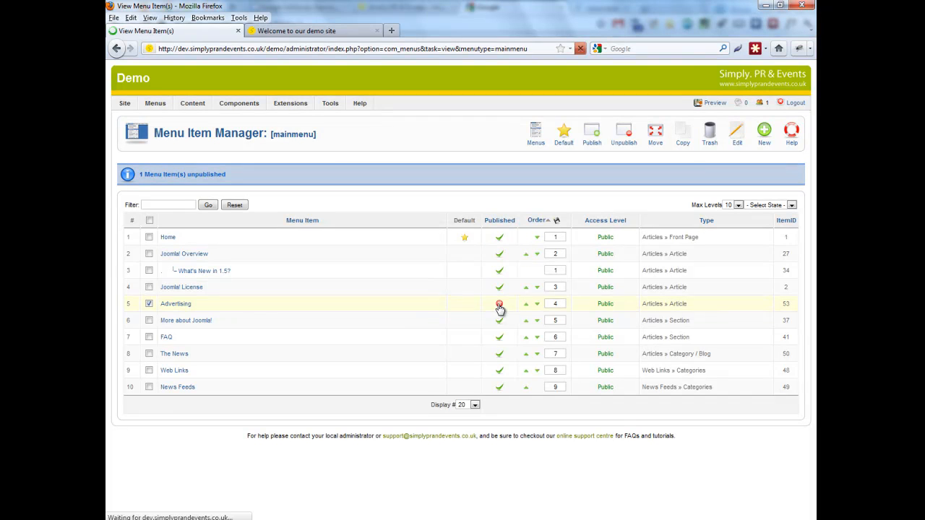
pyautogui.click(307, 31)
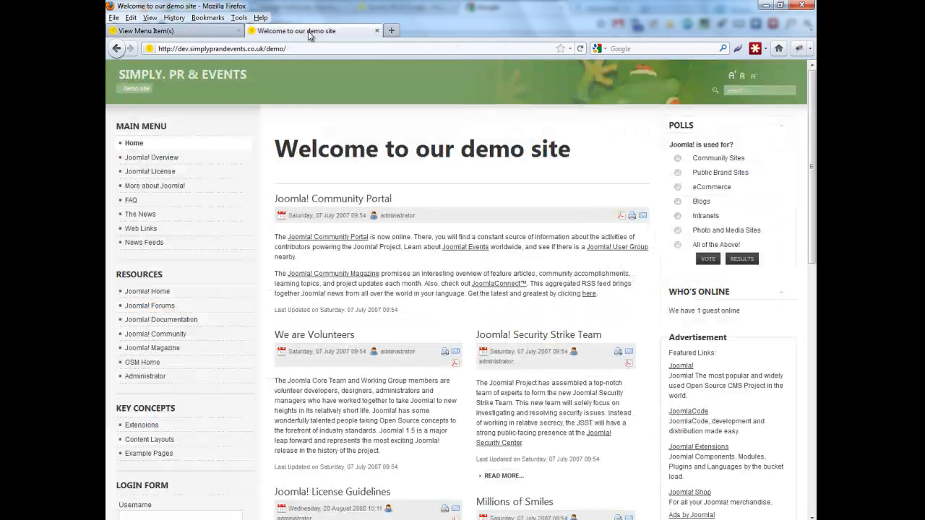
pyautogui.click(580, 48)
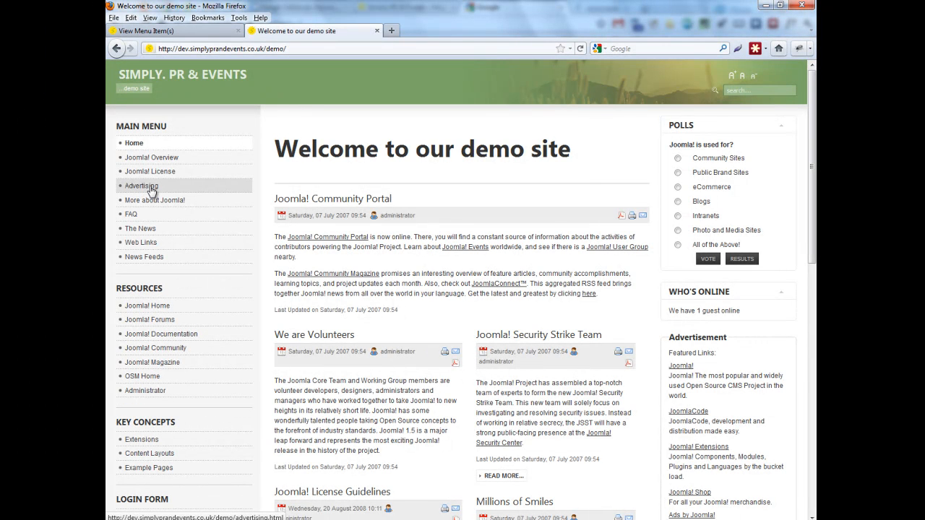
pyautogui.click(217, 31)
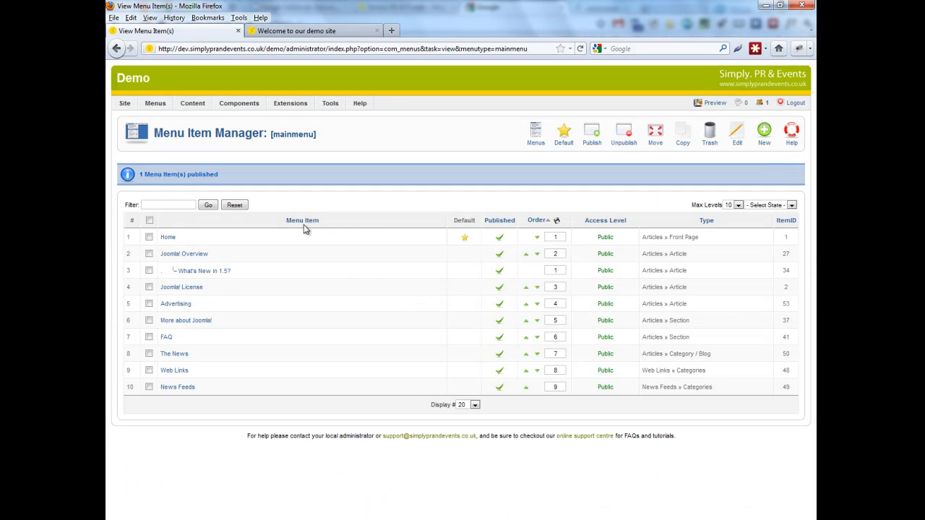